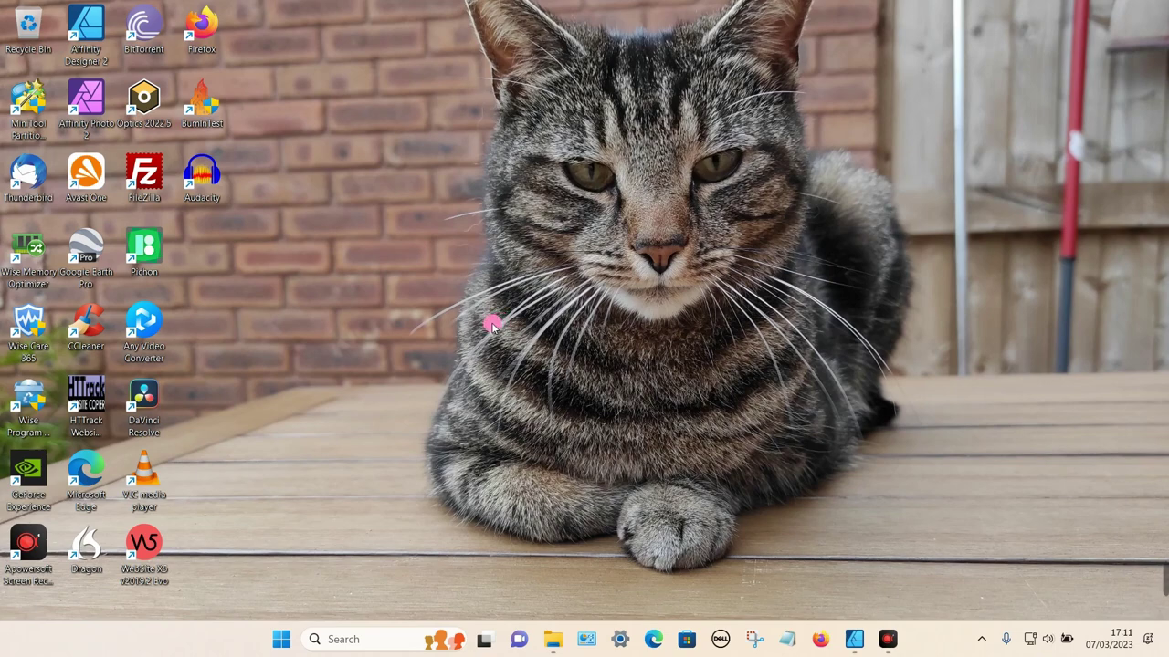
# Preview the eye_500px image full size from the Pictures folder.
pyautogui.click(553, 635)
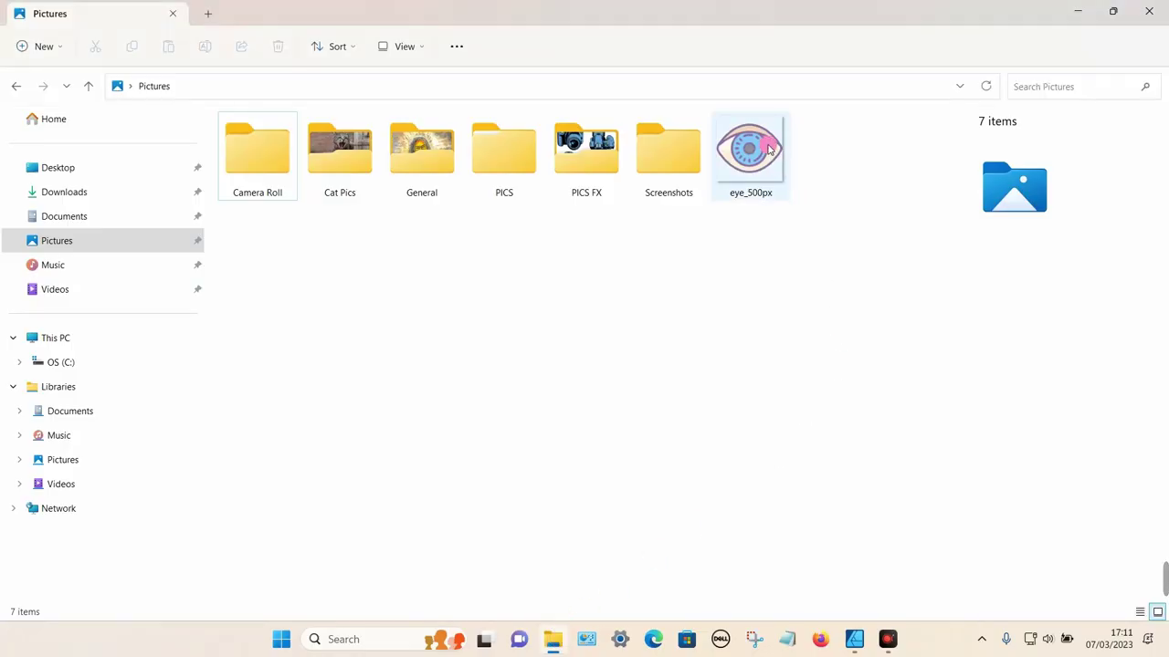
pyautogui.doubleClick(765, 146)
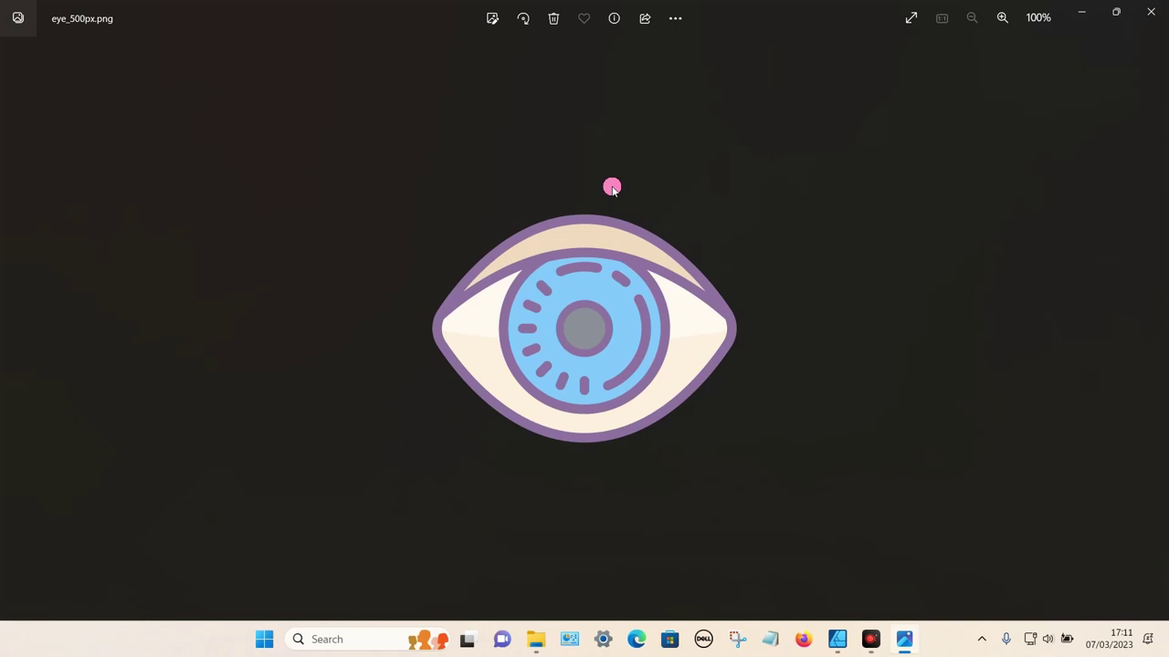
pyautogui.click(1152, 11)
# Return to the blank Affinity Designer document and enter the Pixel Persona.
pyautogui.moveTo(854, 639)
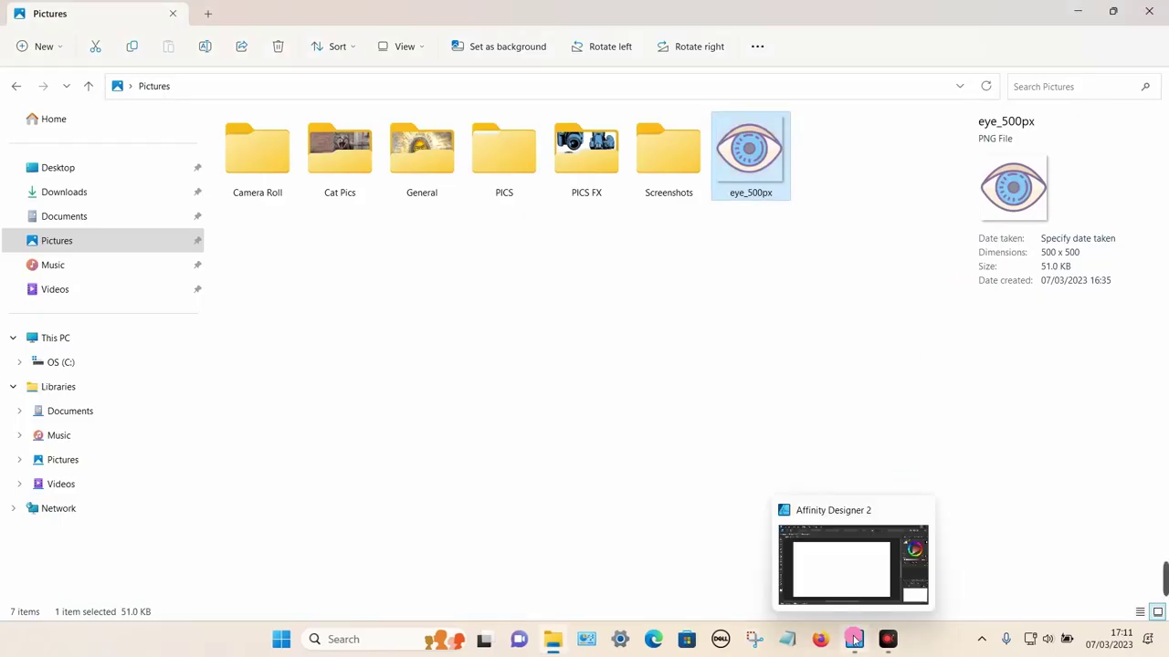
pyautogui.click(1167, 644)
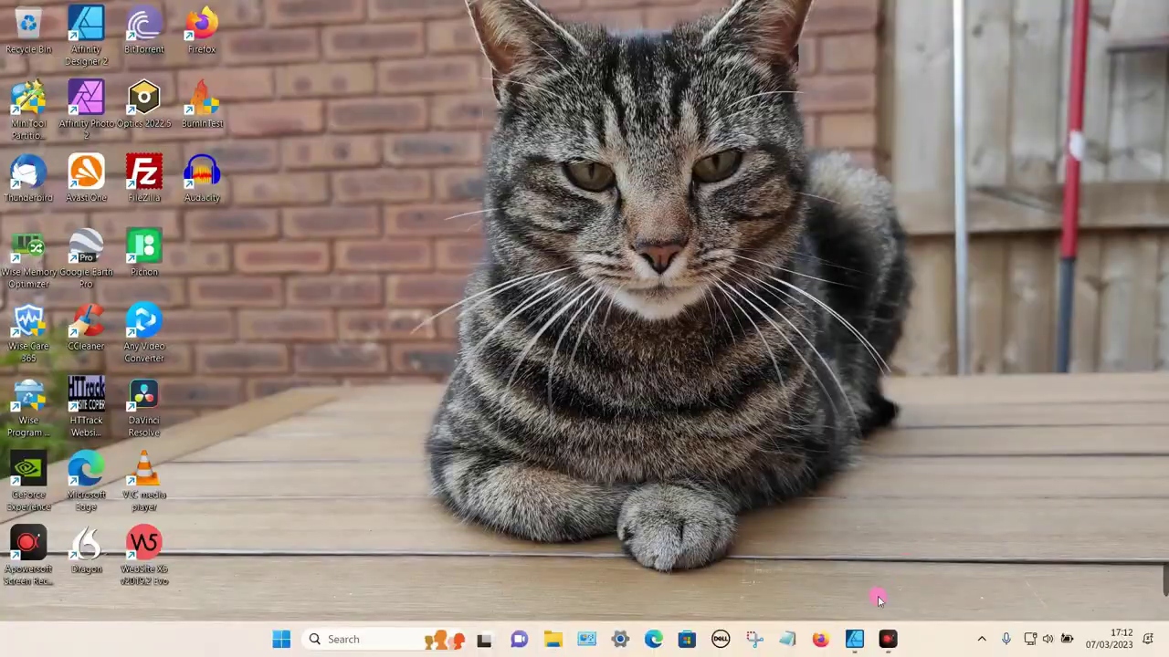
pyautogui.click(856, 637)
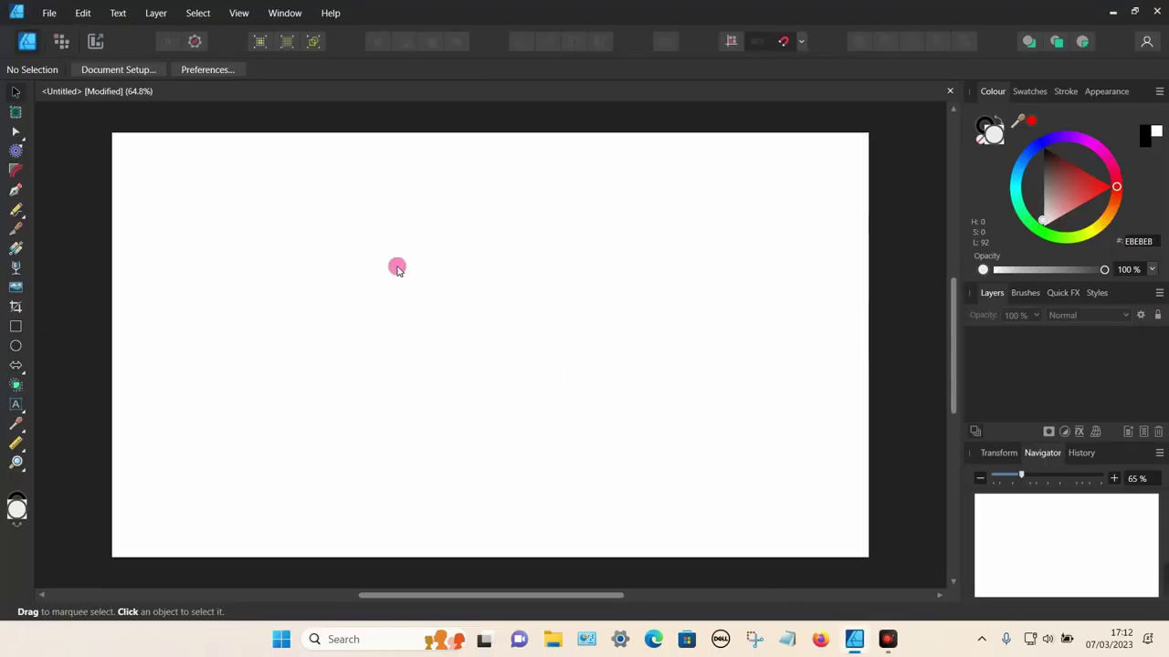
pyautogui.click(62, 42)
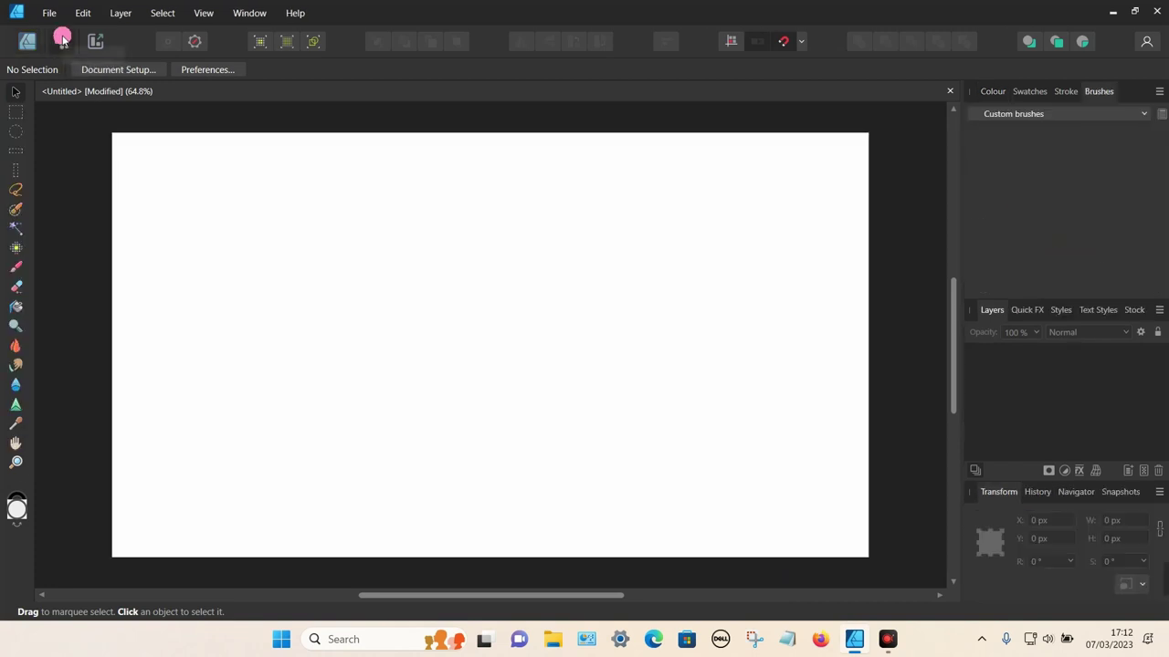
# Keep Custom brushes as the Brushes category without adding a new one, with the panel menu open.
pyautogui.click(1161, 92)
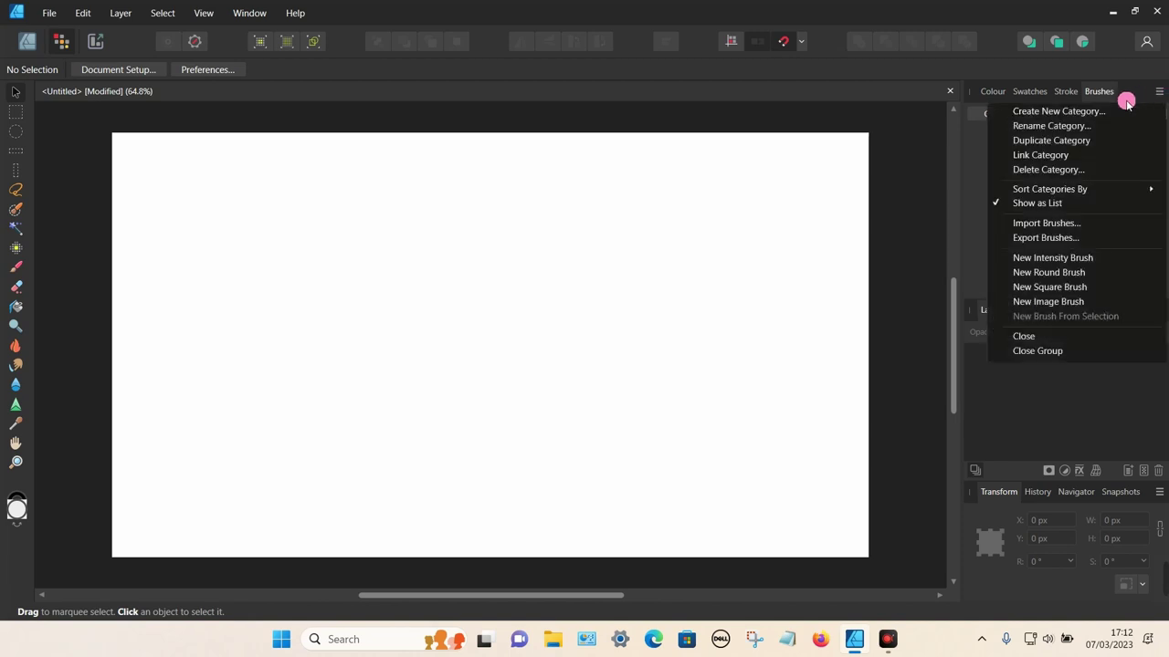
pyautogui.click(1082, 111)
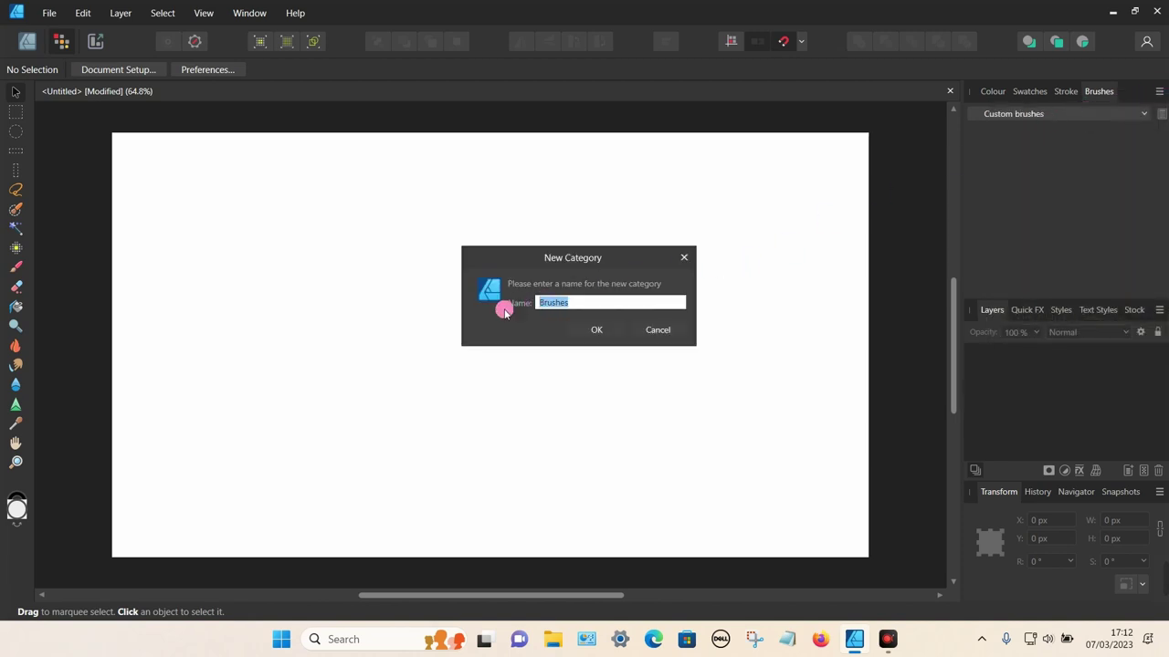
pyautogui.click(685, 258)
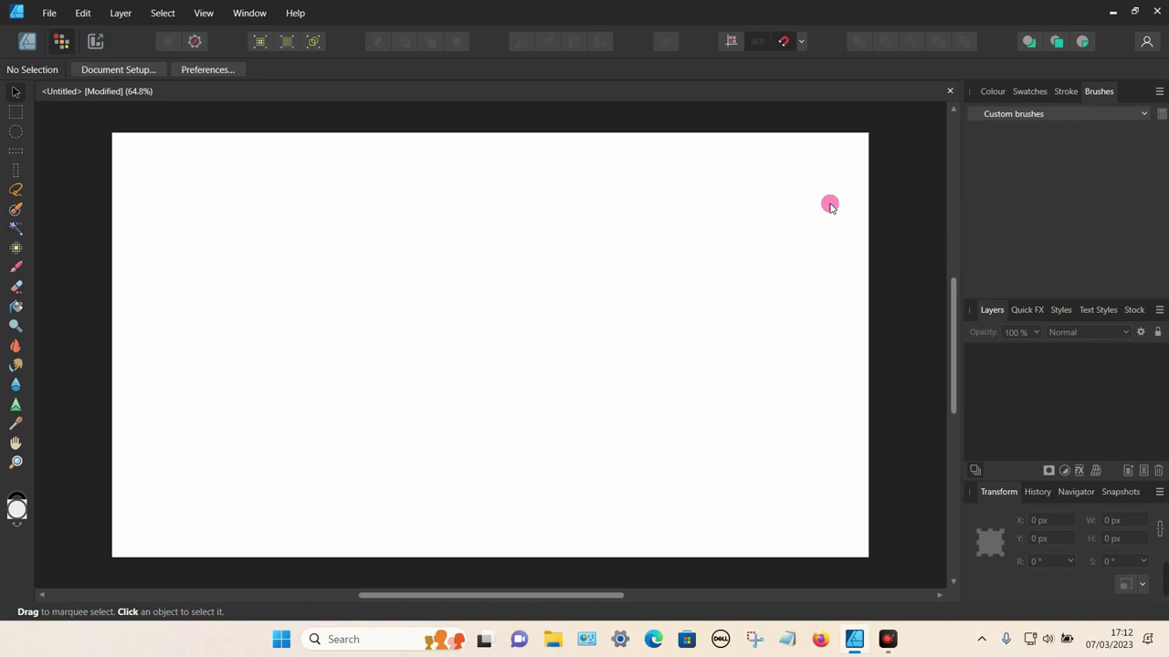
pyautogui.click(1007, 116)
pyautogui.scroll(2, 1011, 217)
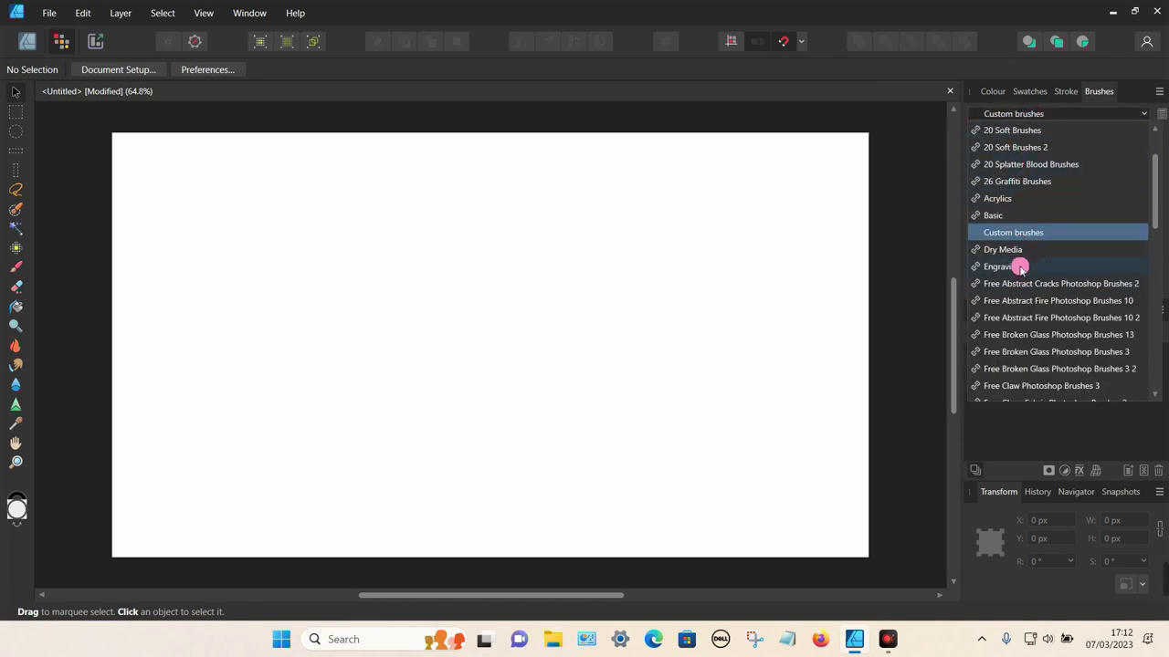
pyautogui.click(1035, 230)
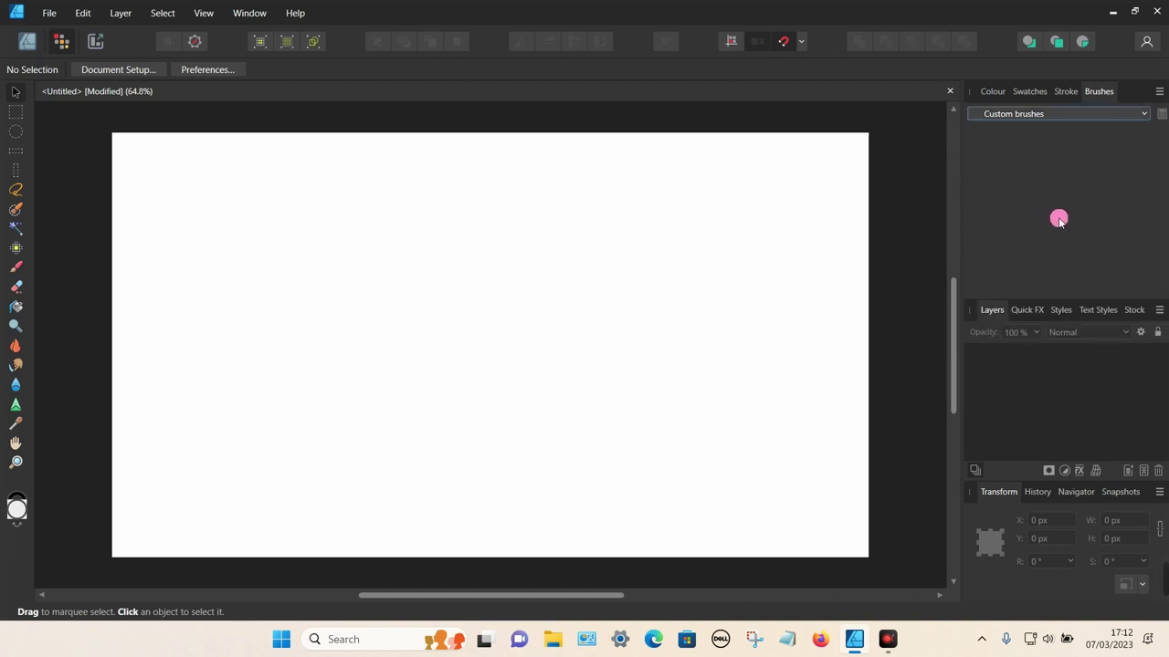
pyautogui.click(1160, 95)
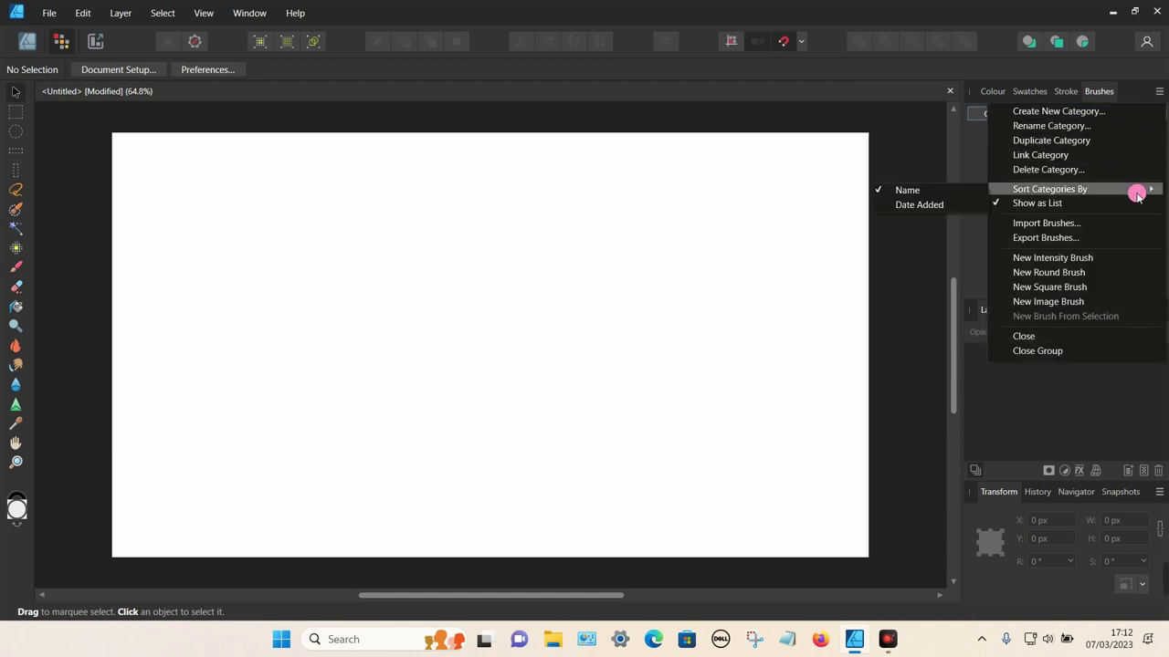
# Build a new image brush from eye_500px.png in Custom brushes.
pyautogui.click(1114, 302)
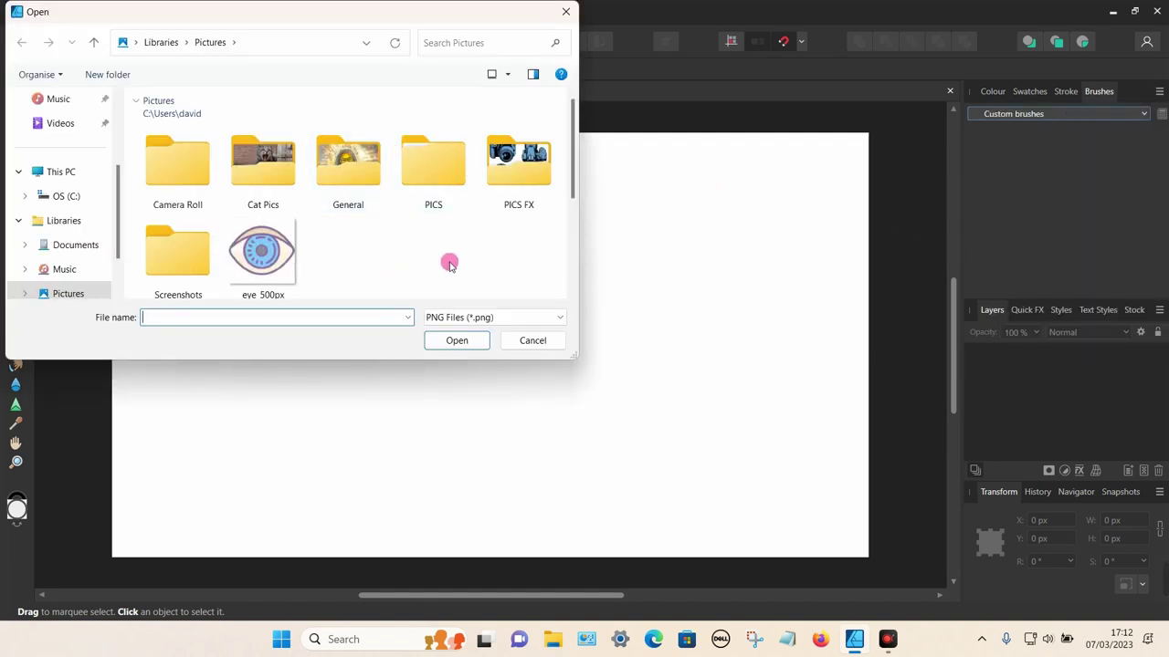
pyautogui.doubleClick(265, 256)
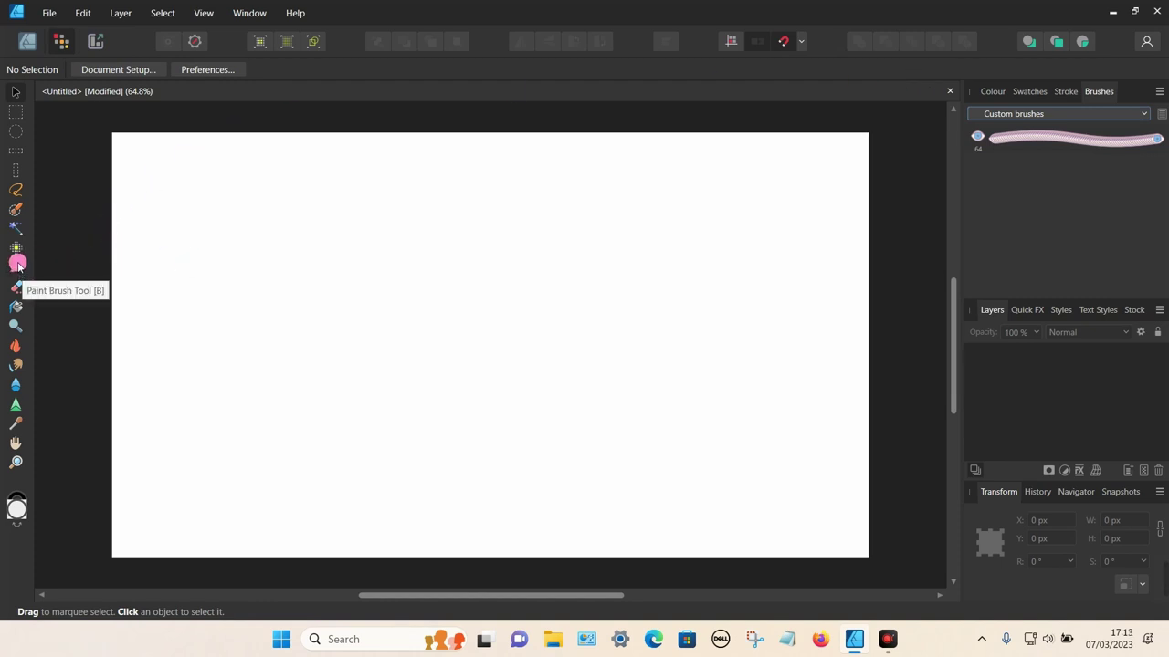
# Test the eye brush at 452.8 px width with looping strokes across the canvas.
pyautogui.click(16, 266)
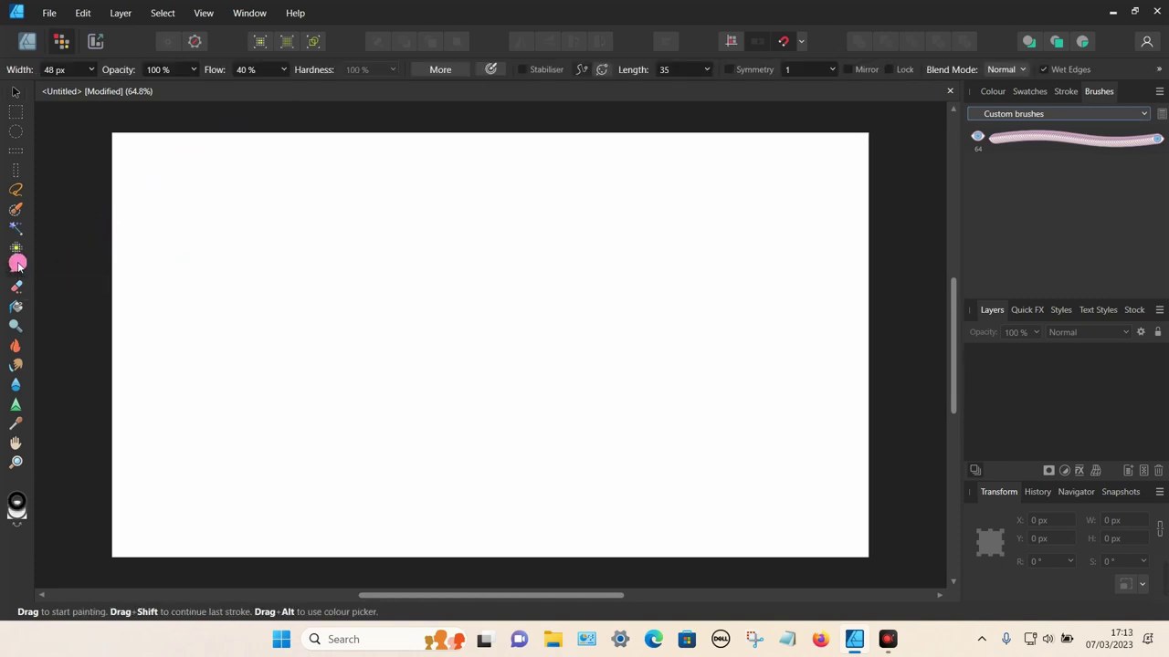
pyautogui.click(1014, 142)
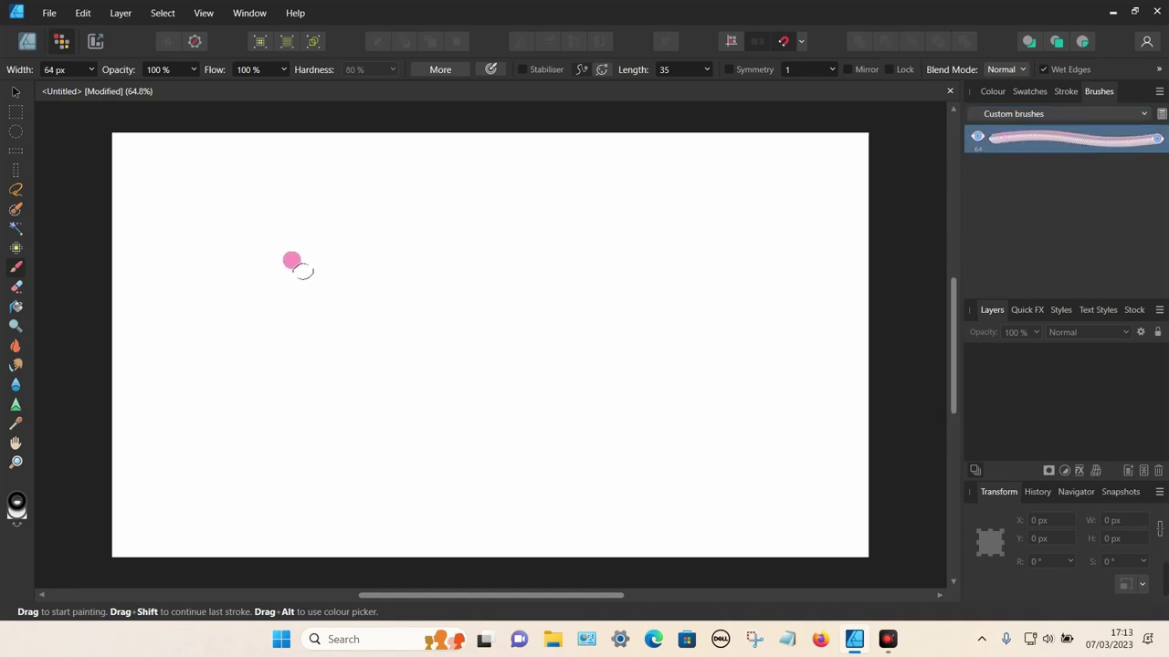
pyautogui.moveTo(175, 192)
pyautogui.mouseDown()
pyautogui.moveTo(210, 223)
pyautogui.moveTo(196, 265)
pyautogui.moveTo(192, 223)
pyautogui.moveTo(254, 209)
pyautogui.moveTo(481, 201)
pyautogui.mouseUp()
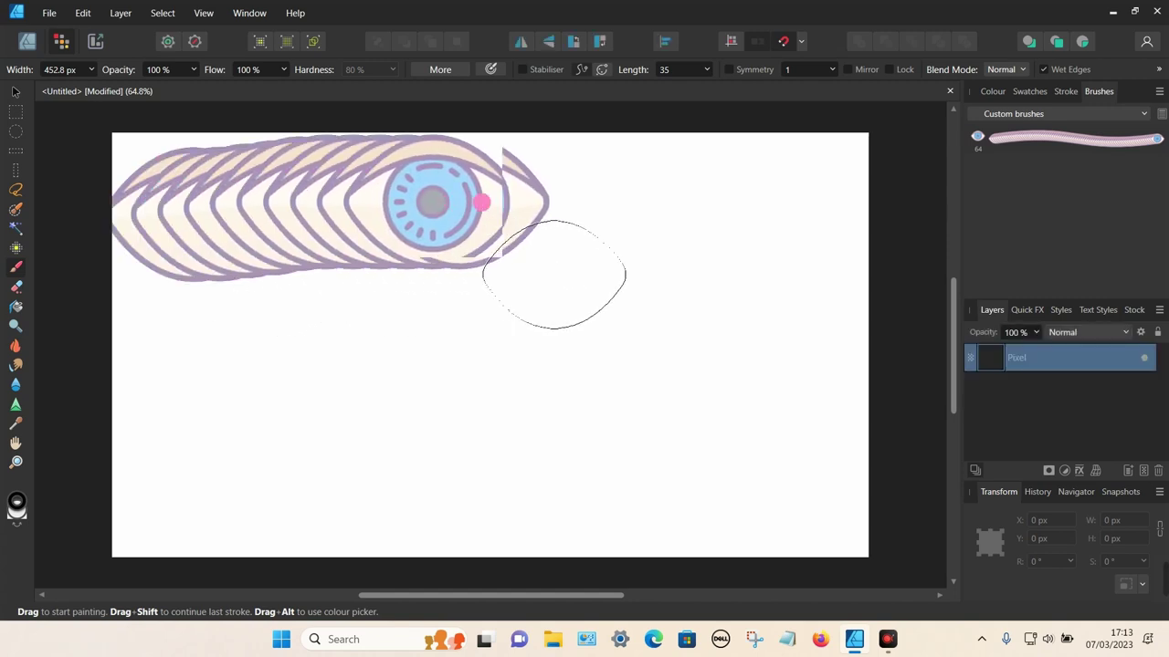
pyautogui.moveTo(555, 274)
pyautogui.mouseDown()
pyautogui.moveTo(836, 275)
pyautogui.moveTo(878, 371)
pyautogui.moveTo(754, 395)
pyautogui.moveTo(422, 386)
pyautogui.moveTo(276, 396)
pyautogui.moveTo(257, 458)
pyautogui.moveTo(296, 489)
pyautogui.moveTo(849, 486)
pyautogui.moveTo(868, 571)
pyautogui.moveTo(741, 600)
pyautogui.moveTo(248, 606)
pyautogui.moveTo(299, 424)
pyautogui.mouseUp()
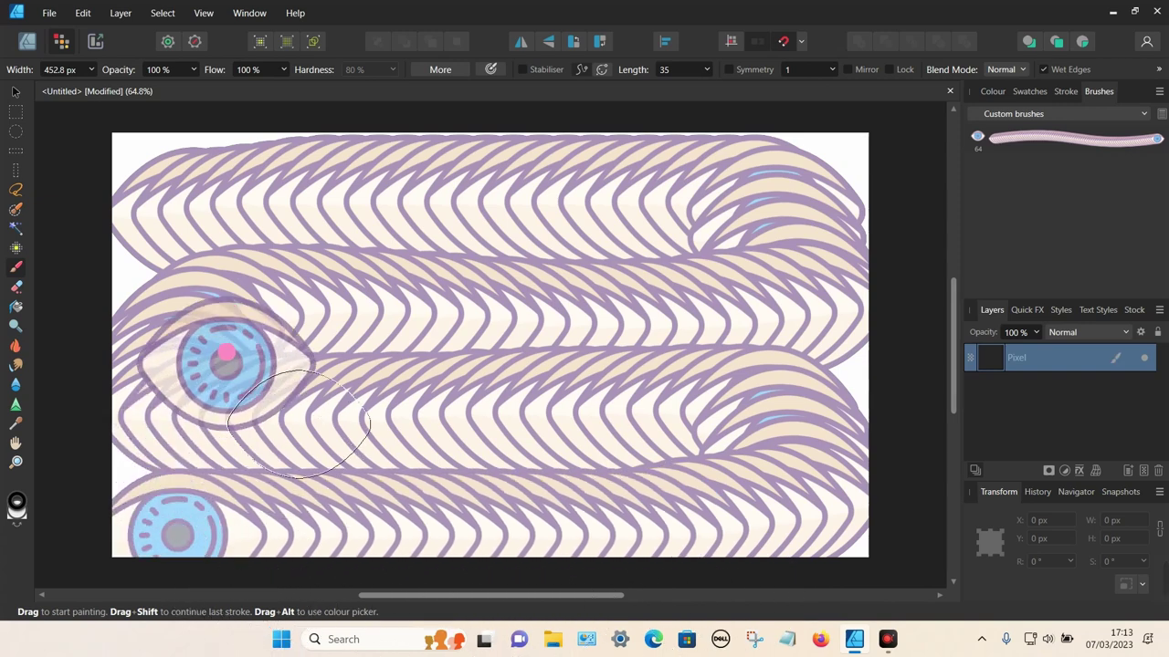
pyautogui.moveTo(226, 351)
pyautogui.mouseDown()
pyautogui.moveTo(207, 238)
pyautogui.moveTo(163, 204)
pyautogui.moveTo(357, 288)
pyautogui.moveTo(494, 417)
pyautogui.moveTo(411, 205)
pyautogui.mouseUp()
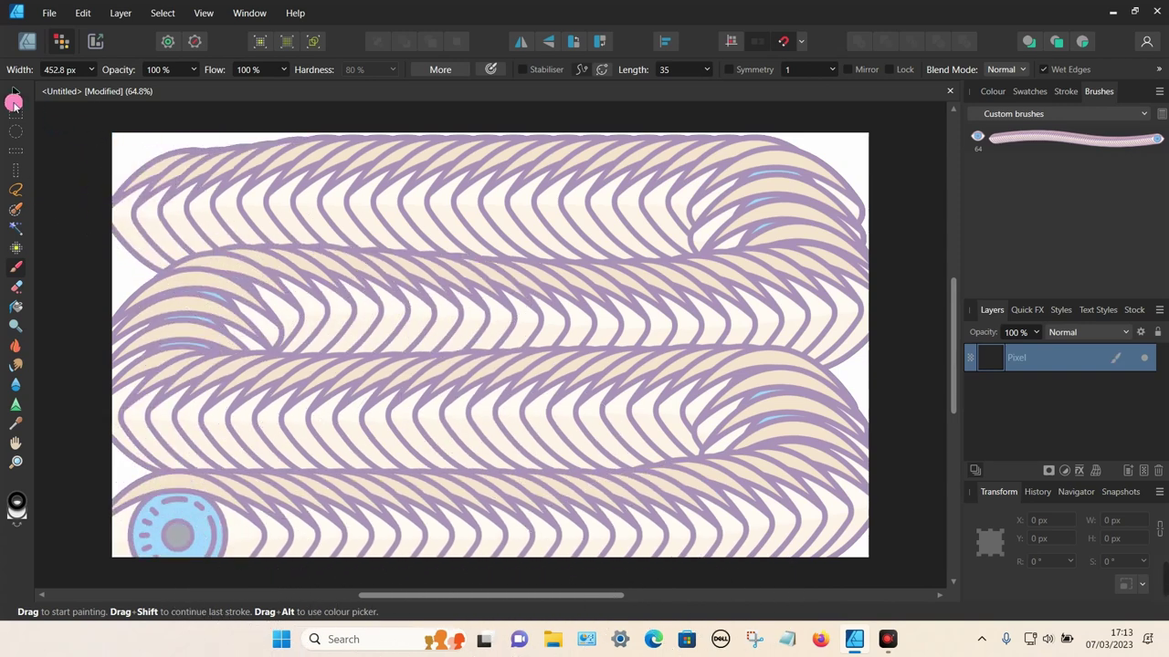
pyautogui.click(15, 94)
# Delete the test stroke layer and bring up Edit Brush for eye_500px.
pyautogui.press('Delete')
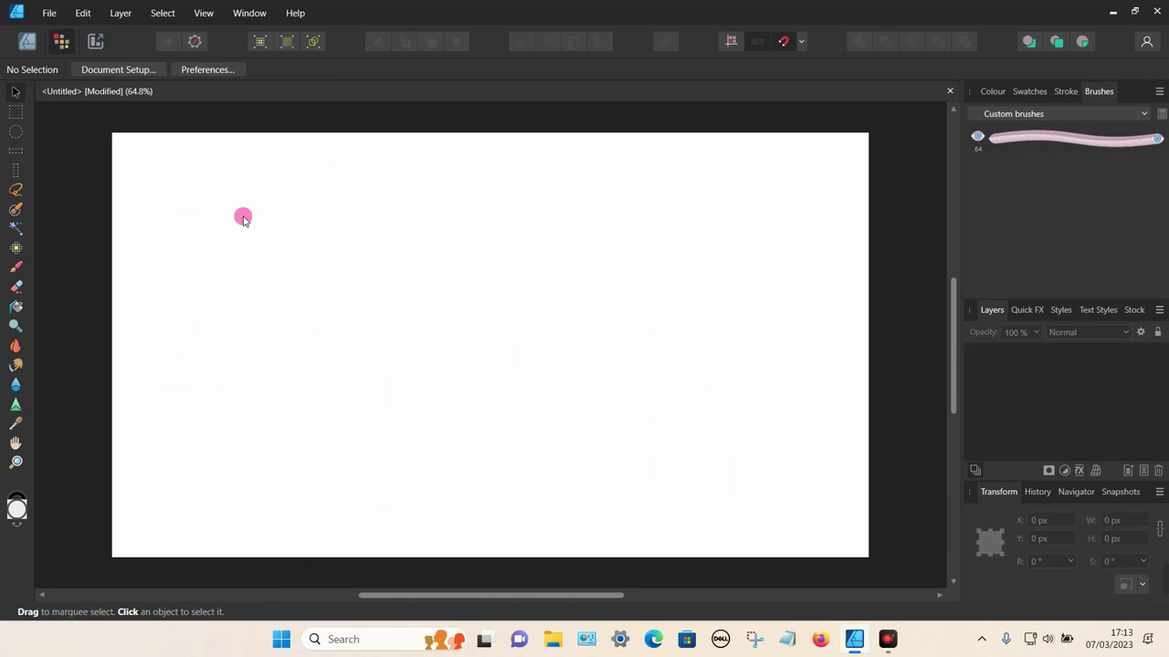
pyautogui.click(1008, 140)
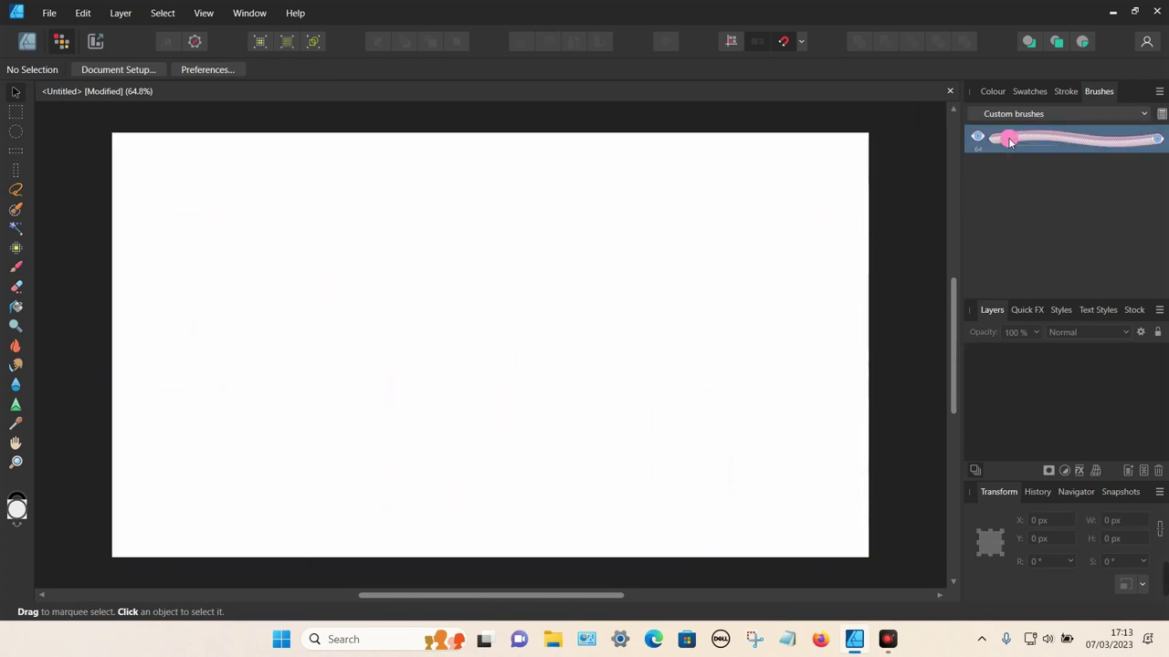
pyautogui.rightClick(1010, 141)
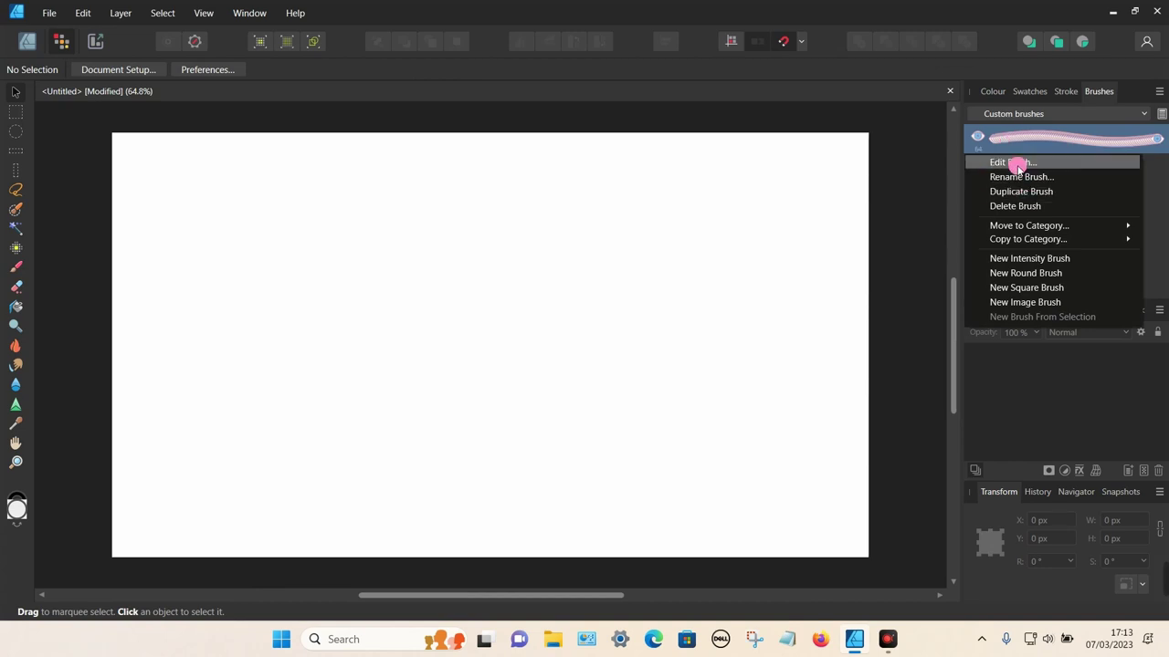
pyautogui.click(1111, 161)
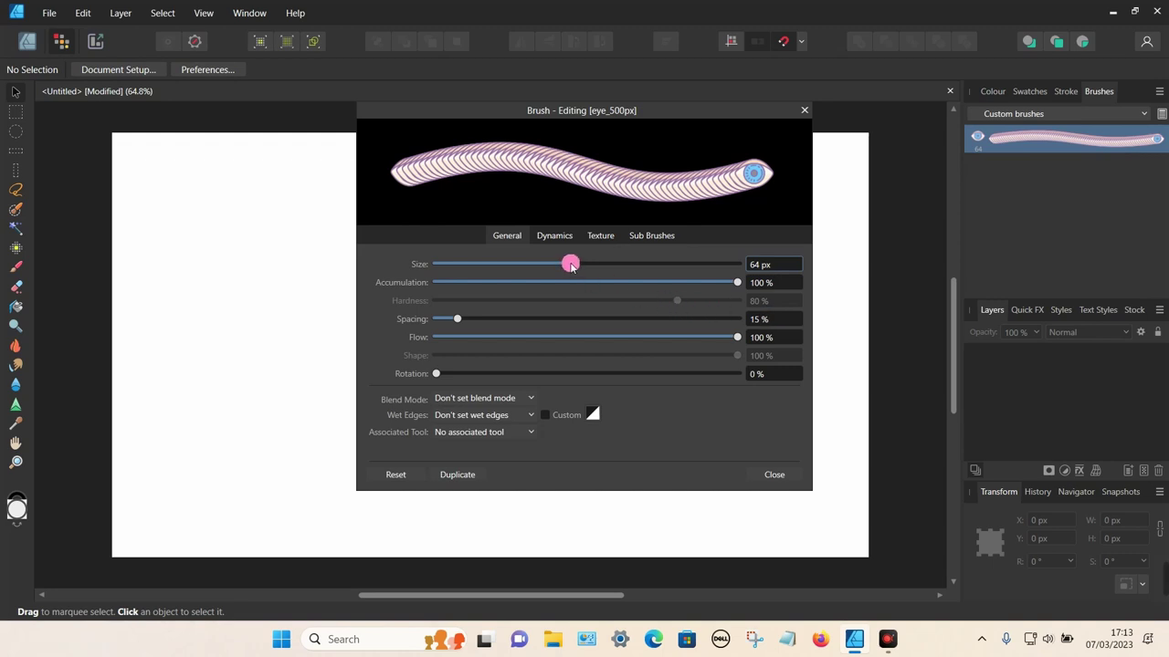
# Set the brush to size 138 px, accumulation 97% and spacing 64%.
pyautogui.moveTo(570, 265)
pyautogui.mouseDown()
pyautogui.moveTo(639, 261)
pyautogui.moveTo(524, 266)
pyautogui.moveTo(650, 261)
pyautogui.moveTo(596, 266)
pyautogui.mouseUp()
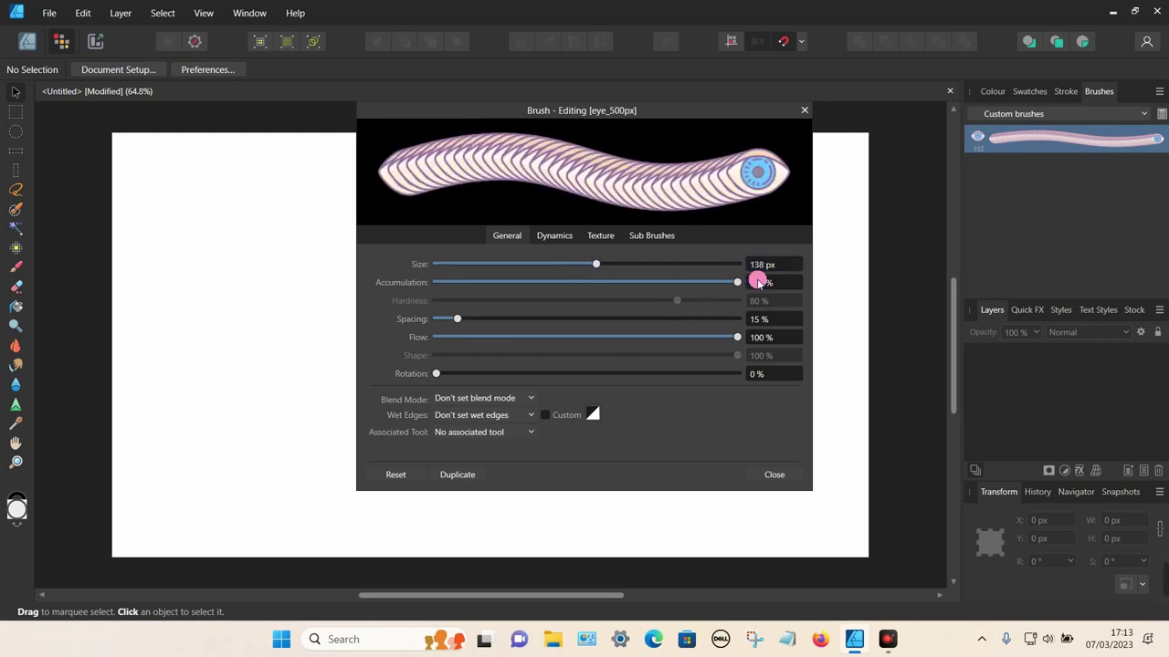
pyautogui.moveTo(741, 283)
pyautogui.mouseDown()
pyautogui.moveTo(459, 285)
pyautogui.moveTo(729, 282)
pyautogui.mouseUp()
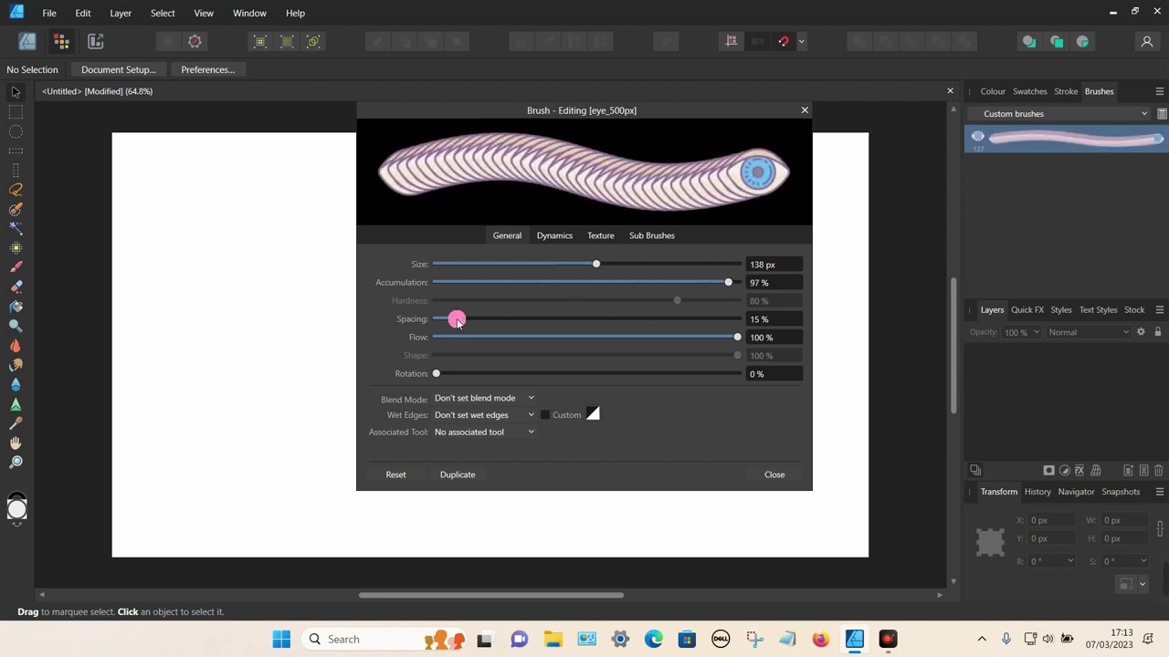
pyautogui.moveTo(458, 322)
pyautogui.mouseDown()
pyautogui.moveTo(576, 320)
pyautogui.moveTo(519, 320)
pyautogui.moveTo(532, 321)
pyautogui.mouseUp()
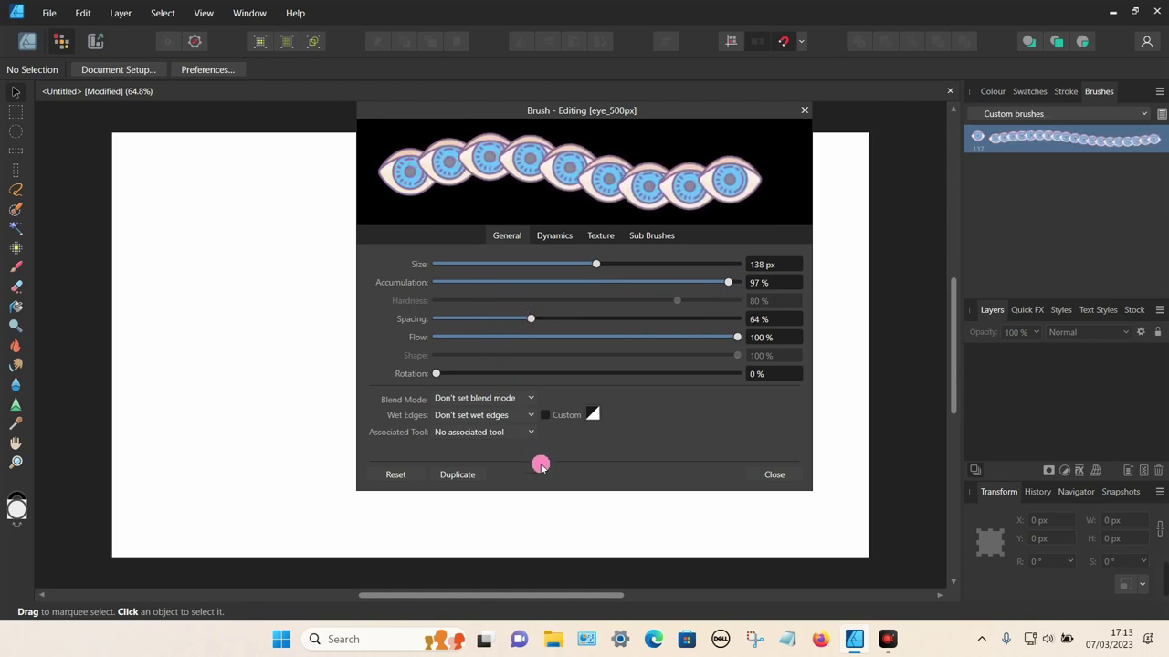
# Give the eye brush 33% size, 51% accumulation, 51% hue and 6% saturation jitter, then close.
pyautogui.click(548, 238)
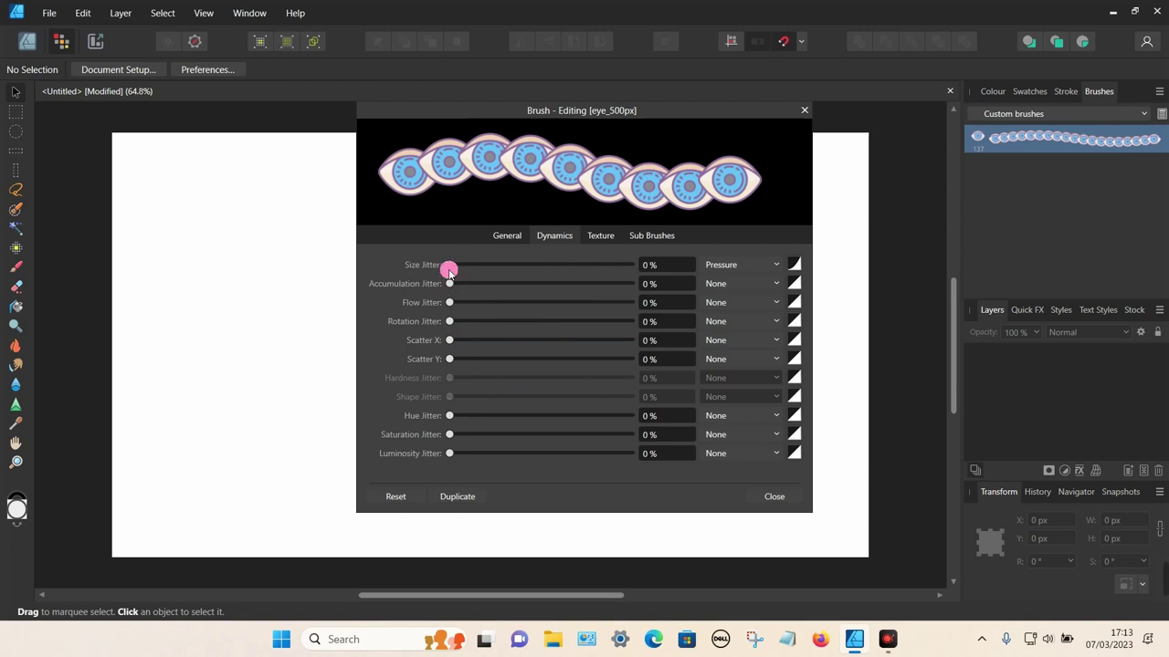
pyautogui.moveTo(450, 267); pyautogui.dragTo(541, 283)
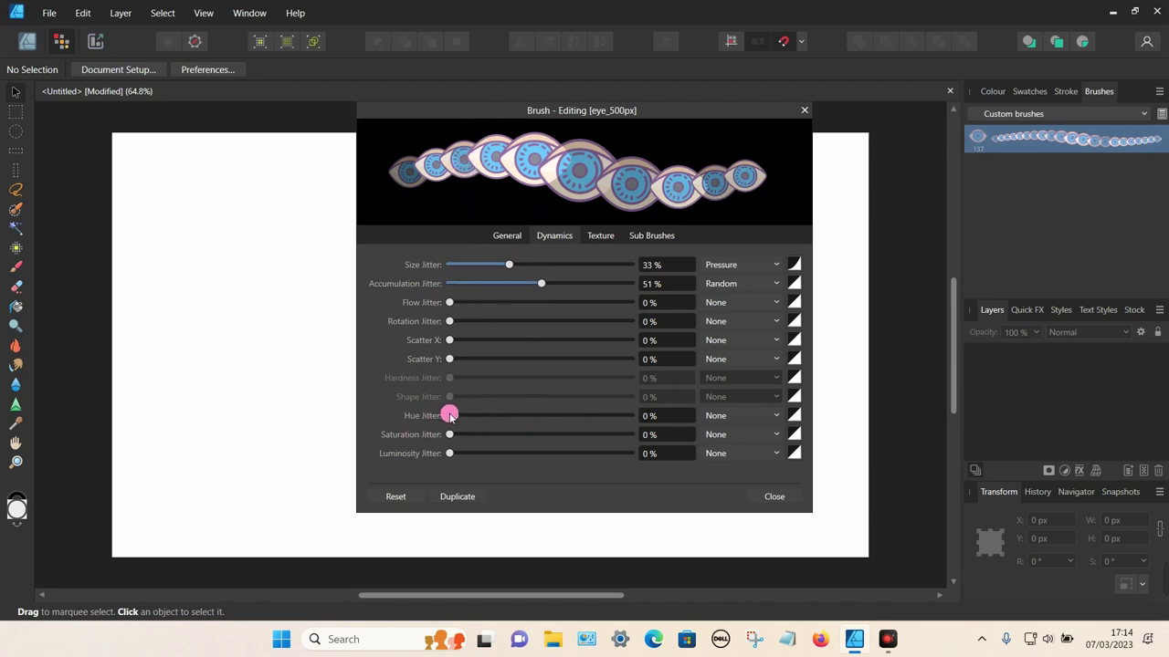
pyautogui.moveTo(450, 415); pyautogui.dragTo(541, 411)
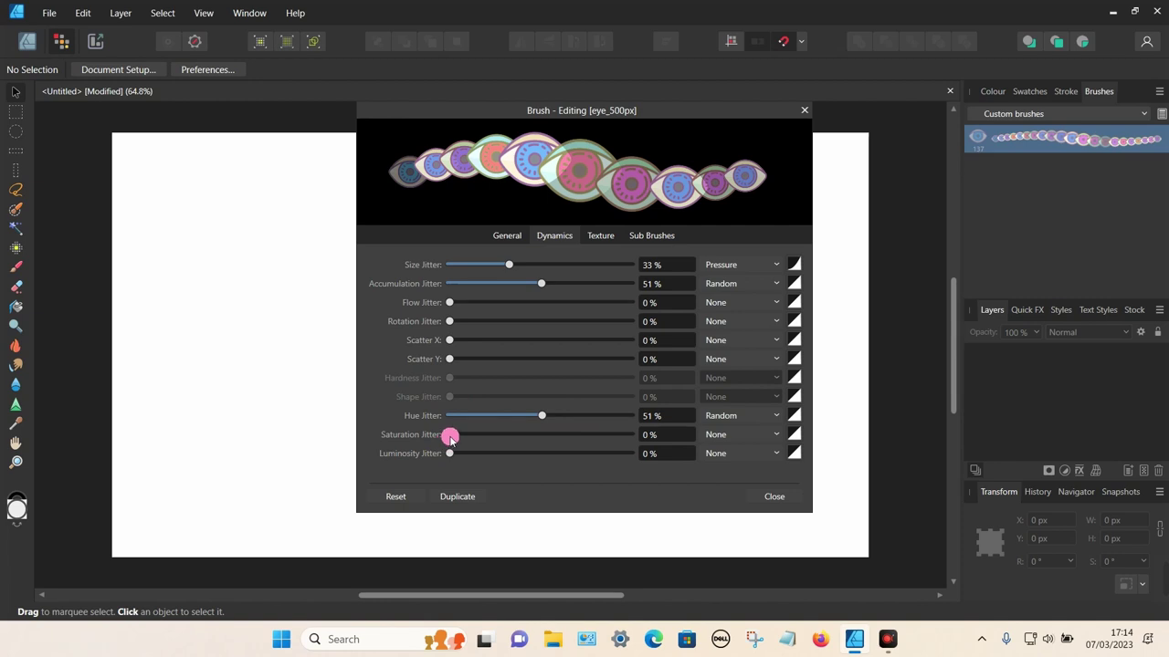
pyautogui.moveTo(450, 438)
pyautogui.mouseDown()
pyautogui.moveTo(569, 435)
pyautogui.moveTo(423, 437)
pyautogui.moveTo(597, 425)
pyautogui.moveTo(460, 434)
pyautogui.mouseUp()
pyautogui.click(776, 497)
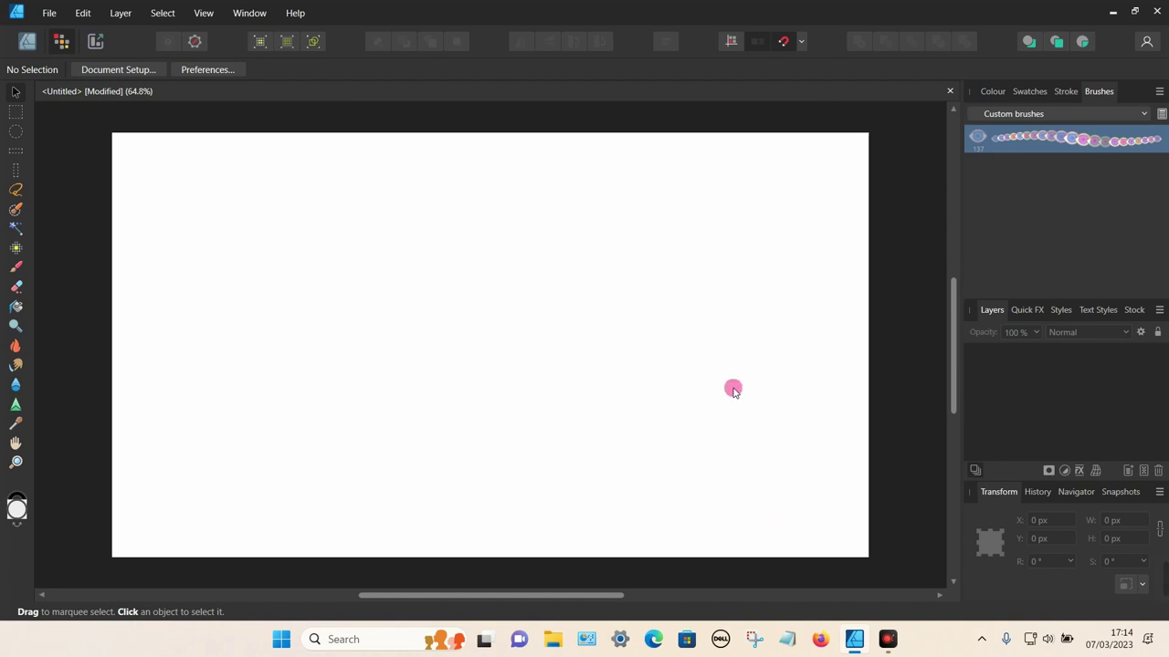
# Paint overlapping multicoloured eyes over the whole canvas at 277.5 px brush width.
pyautogui.click(13, 266)
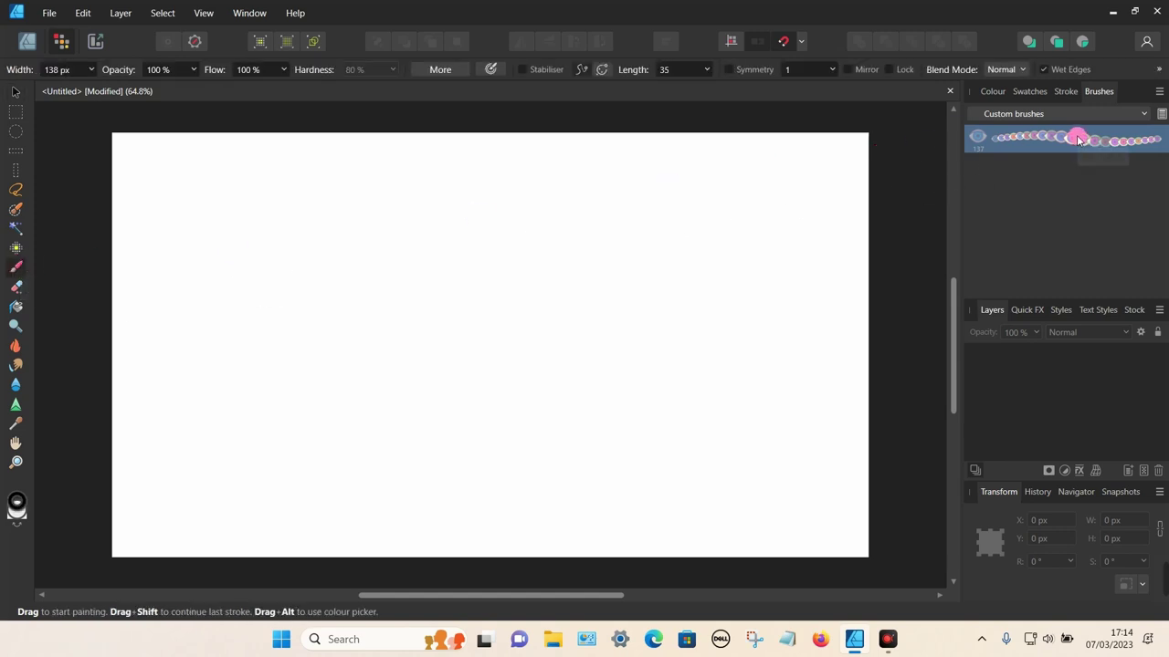
pyautogui.press(']')
pyautogui.press(']')
pyautogui.press(']')
pyautogui.press(']')
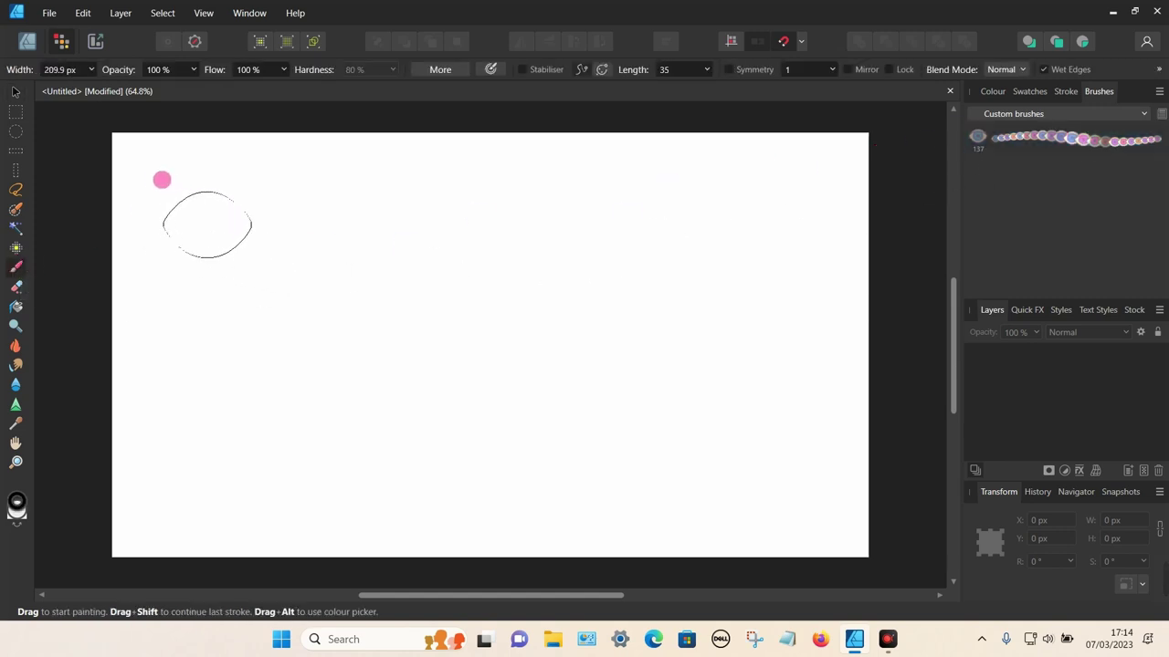
pyautogui.press(']')
pyautogui.press(']')
pyautogui.press(']')
pyautogui.moveTo(210, 235)
pyautogui.mouseDown()
pyautogui.moveTo(890, 238)
pyautogui.moveTo(915, 283)
pyautogui.moveTo(895, 300)
pyautogui.moveTo(218, 325)
pyautogui.moveTo(199, 352)
pyautogui.moveTo(199, 364)
pyautogui.moveTo(276, 403)
pyautogui.moveTo(778, 380)
pyautogui.moveTo(892, 387)
pyautogui.moveTo(911, 489)
pyautogui.moveTo(742, 467)
pyautogui.moveTo(529, 482)
pyautogui.moveTo(200, 468)
pyautogui.moveTo(179, 489)
pyautogui.moveTo(197, 532)
pyautogui.moveTo(907, 524)
pyautogui.moveTo(915, 568)
pyautogui.moveTo(680, 592)
pyautogui.mouseUp()
pyautogui.moveTo(366, 593)
pyautogui.mouseDown()
pyautogui.moveTo(209, 588)
pyautogui.moveTo(156, 547)
pyautogui.moveTo(156, 301)
pyautogui.moveTo(231, 343)
pyautogui.mouseUp()
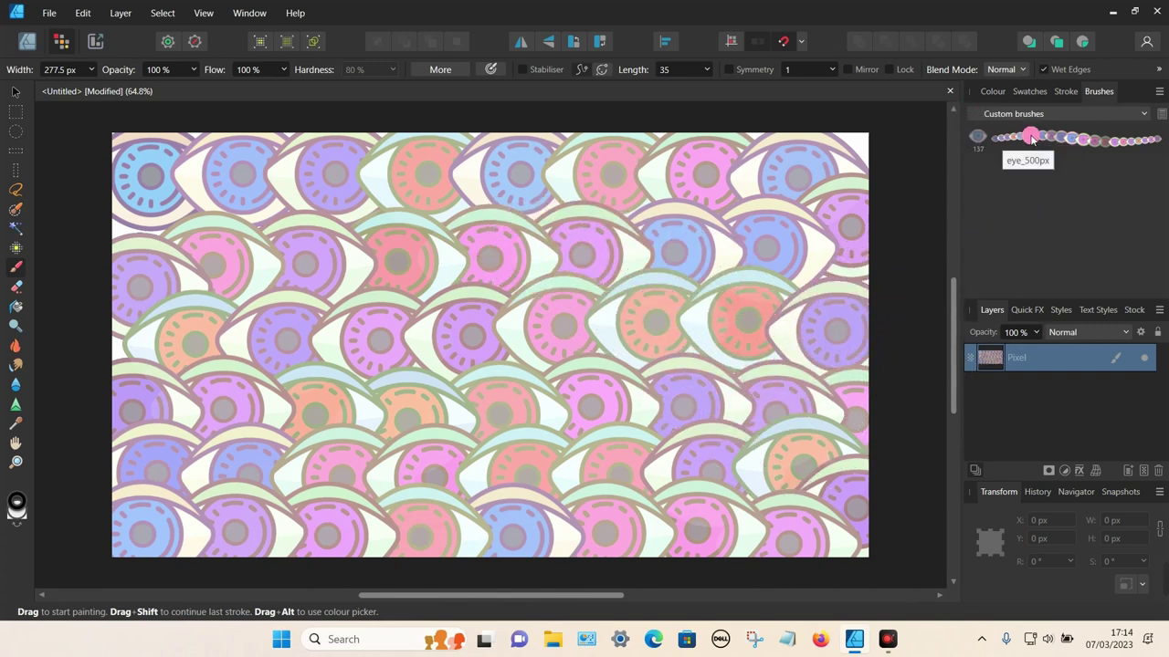
# Duplicate the eye_500px brush.
pyautogui.click(1041, 140)
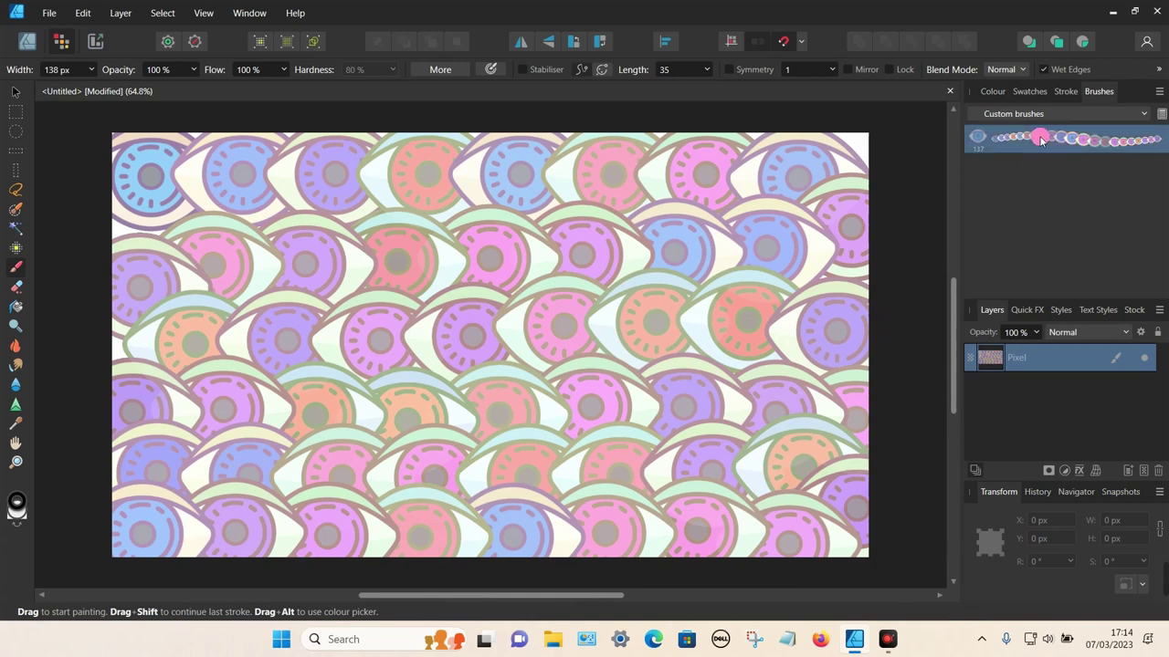
pyautogui.rightClick(1040, 140)
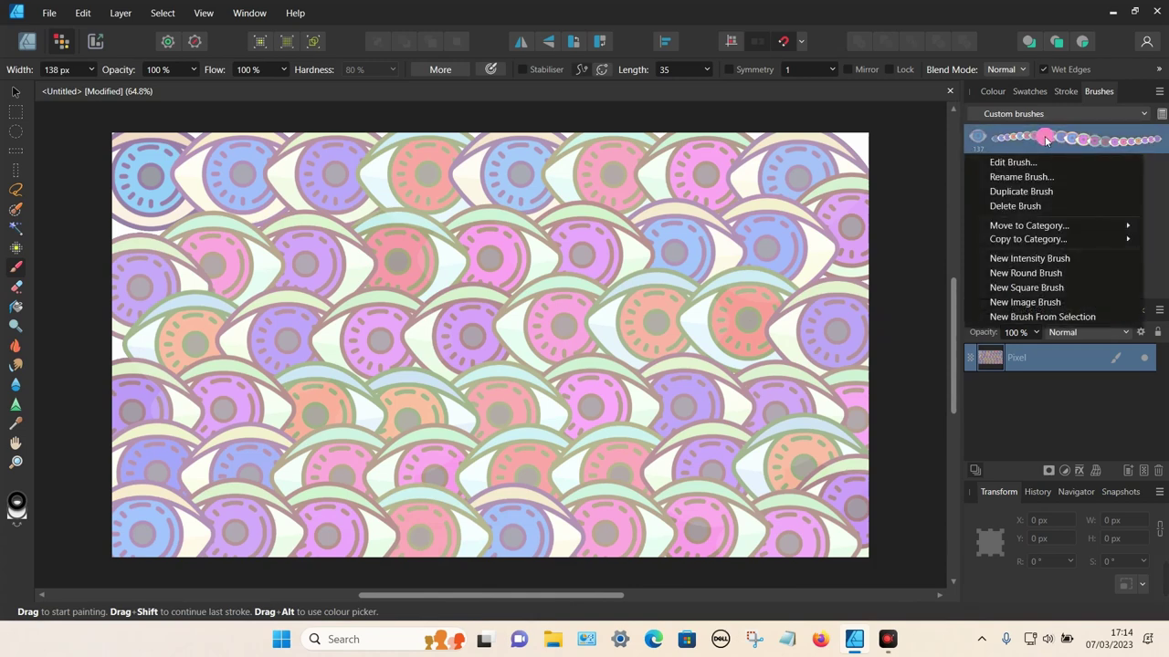
pyautogui.click(1024, 192)
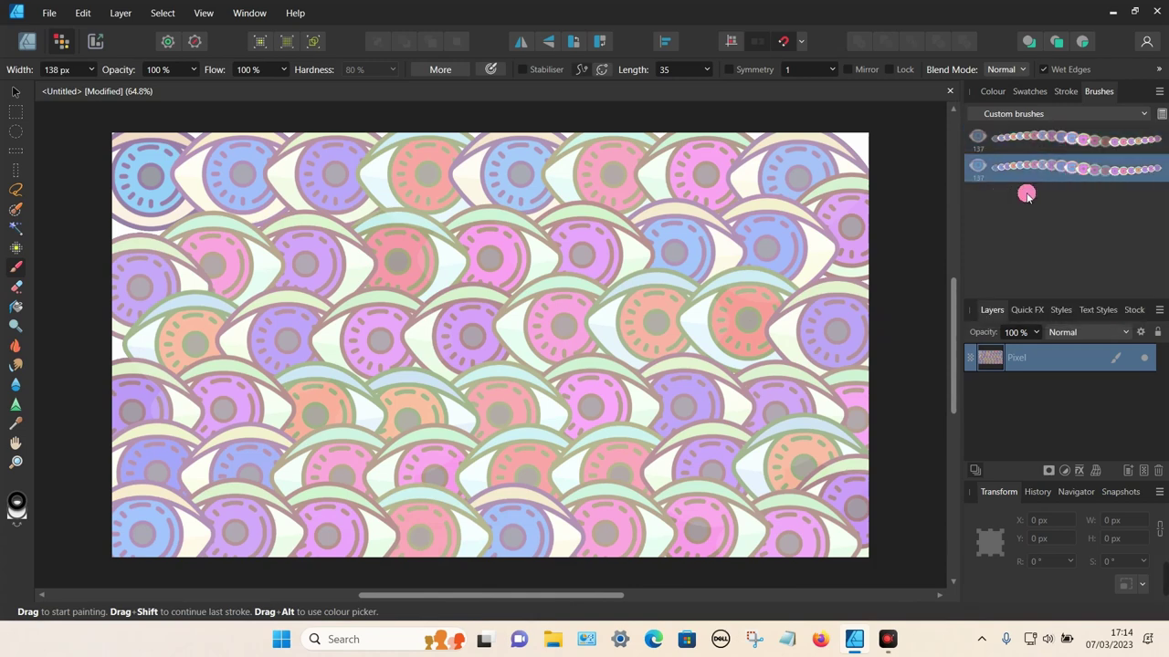
# Stamp a test eye with the original brush, then undo it.
pyautogui.click(1018, 142)
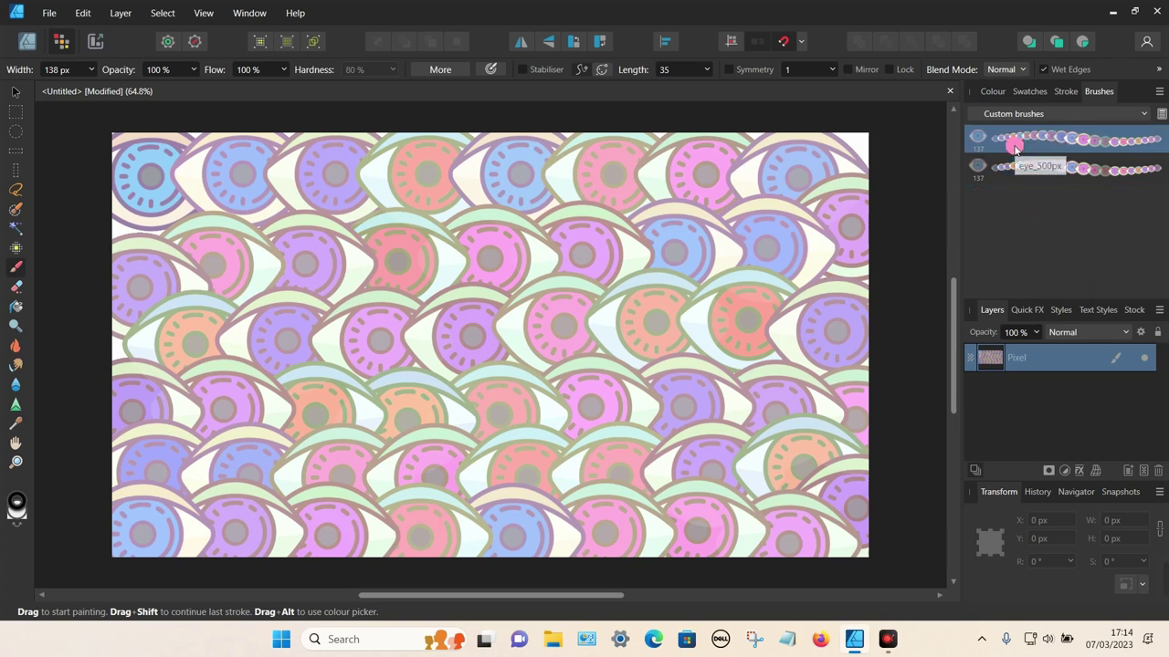
pyautogui.rightClick(1021, 141)
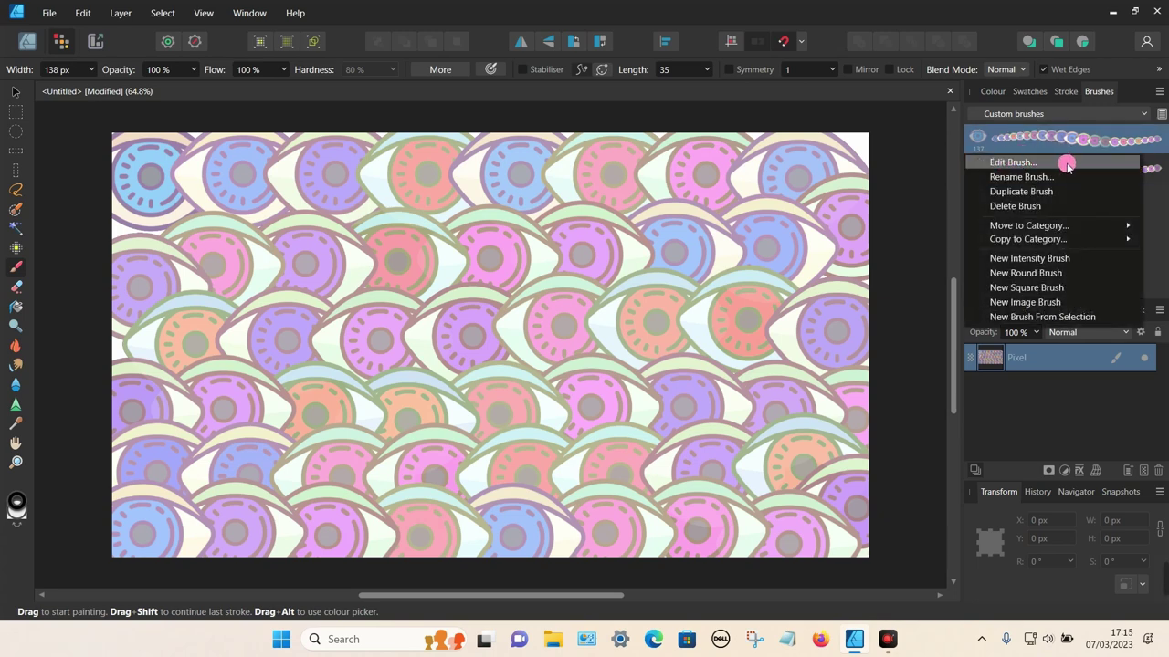
pyautogui.click(914, 171)
pyautogui.click(382, 352)
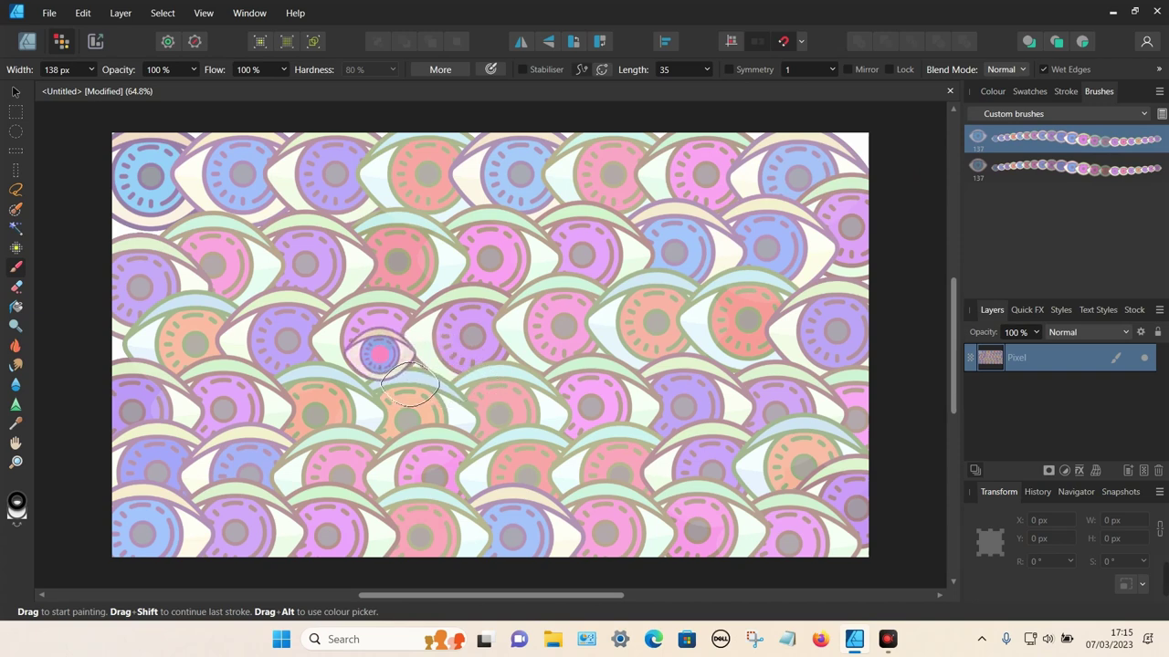
pyautogui.hotkey('ctrl', 'z')
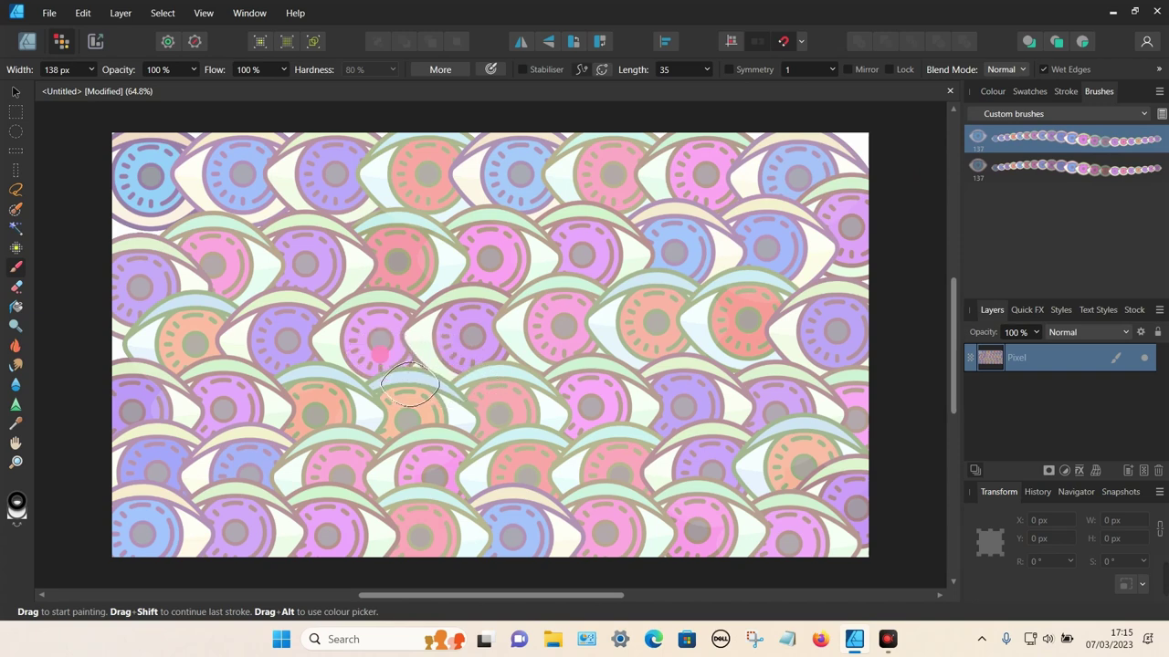